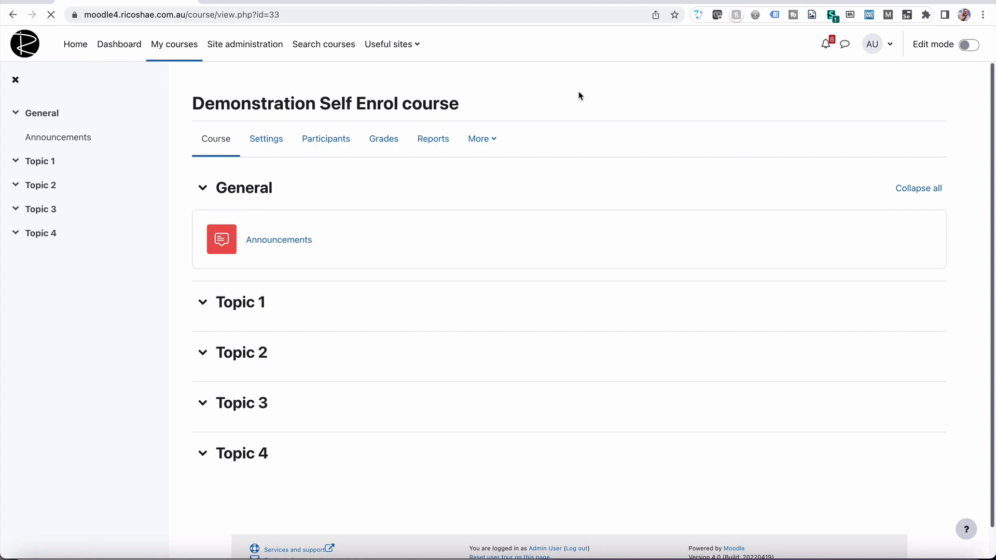
Step: Turn on edit mode for the course and show the block drawer
click(968, 46)
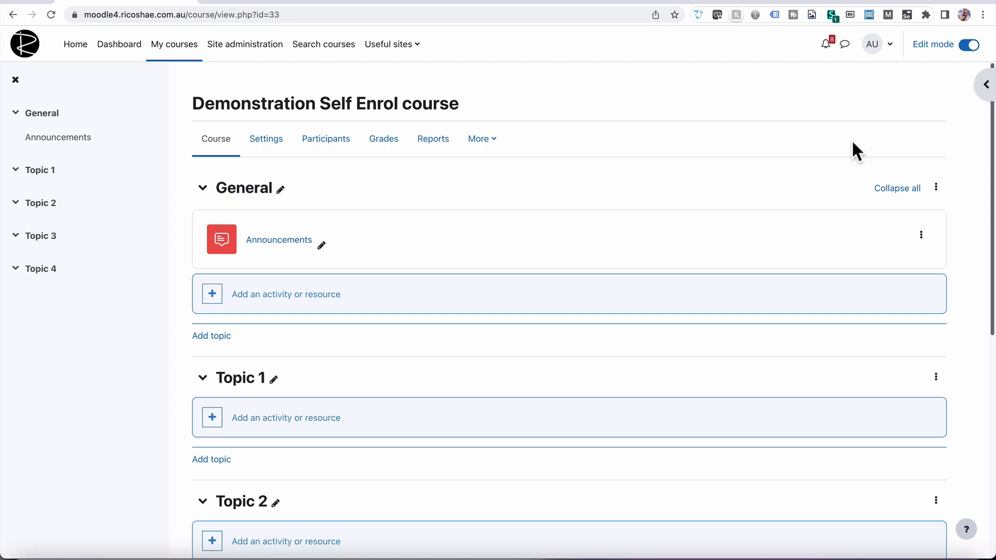
scroll(317, 316, down, 10)
scroll(318, 315, up, 10)
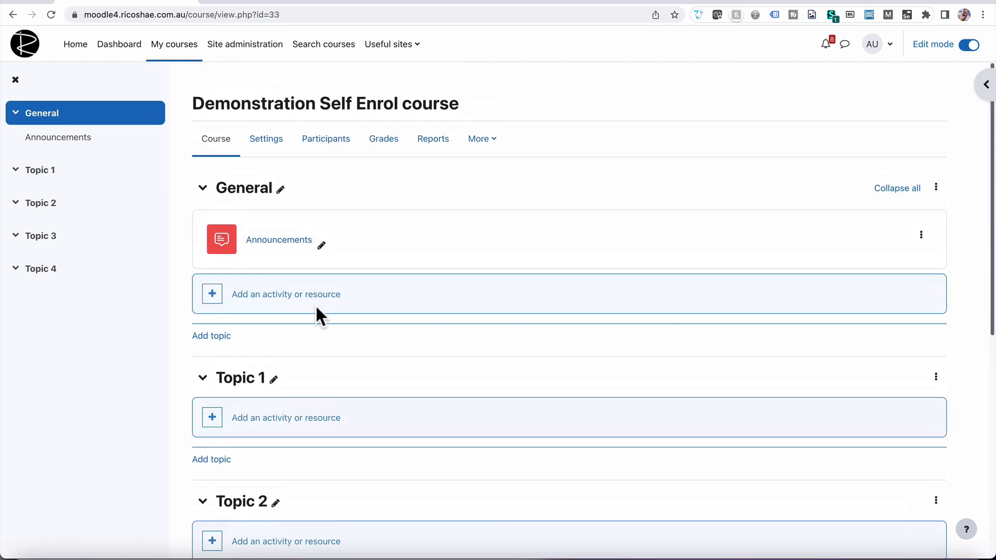
click(982, 86)
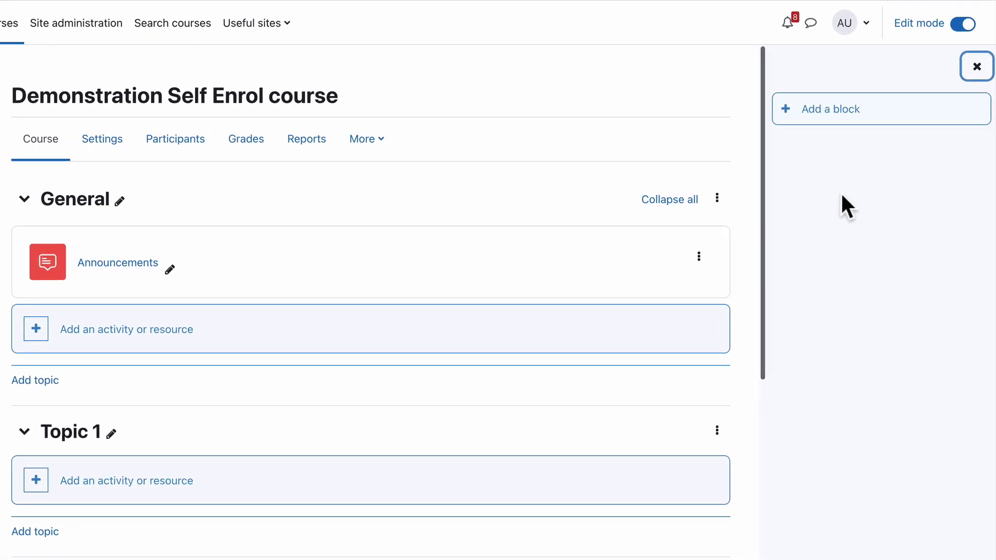
Step: Add two Text blocks to the course via Add a block
click(823, 109)
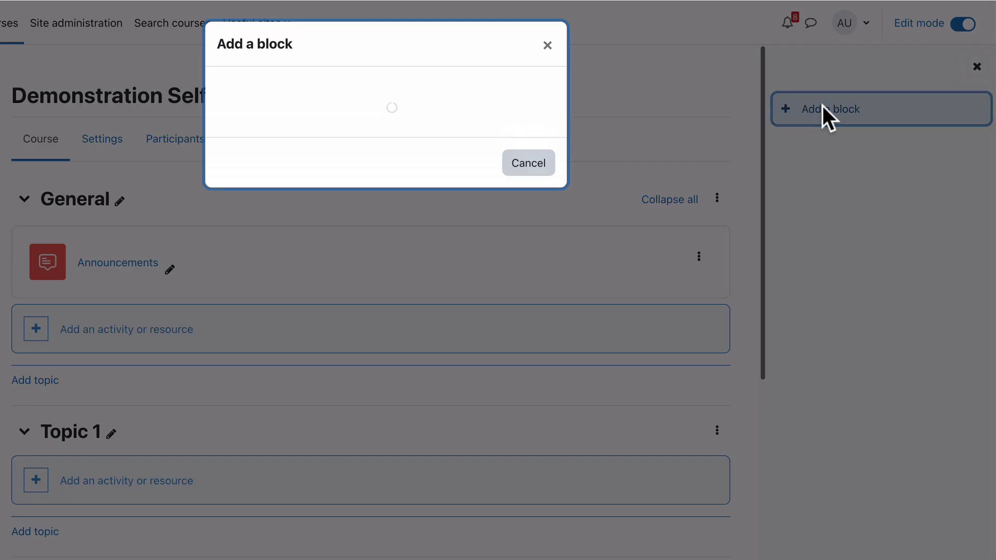
scroll(341, 404, down, 7)
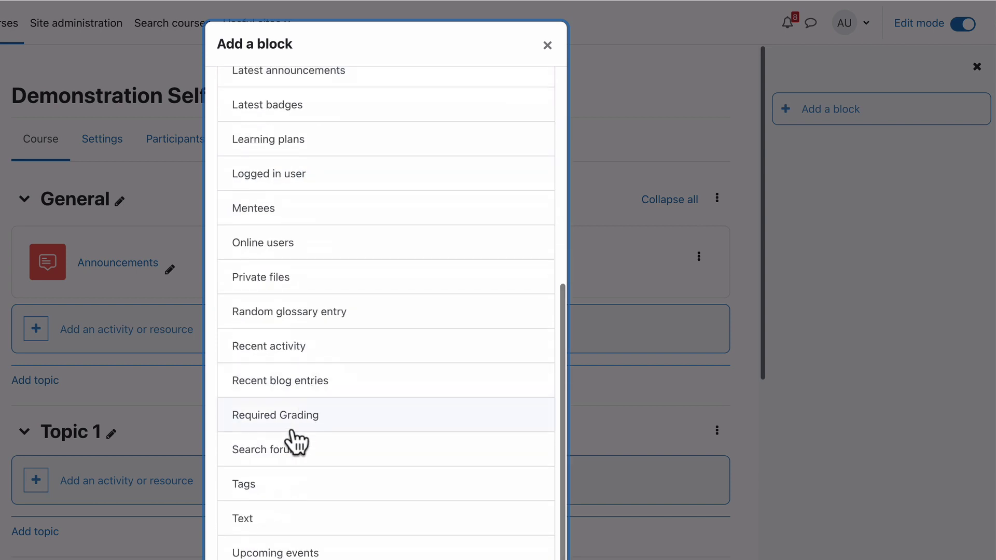
click(250, 525)
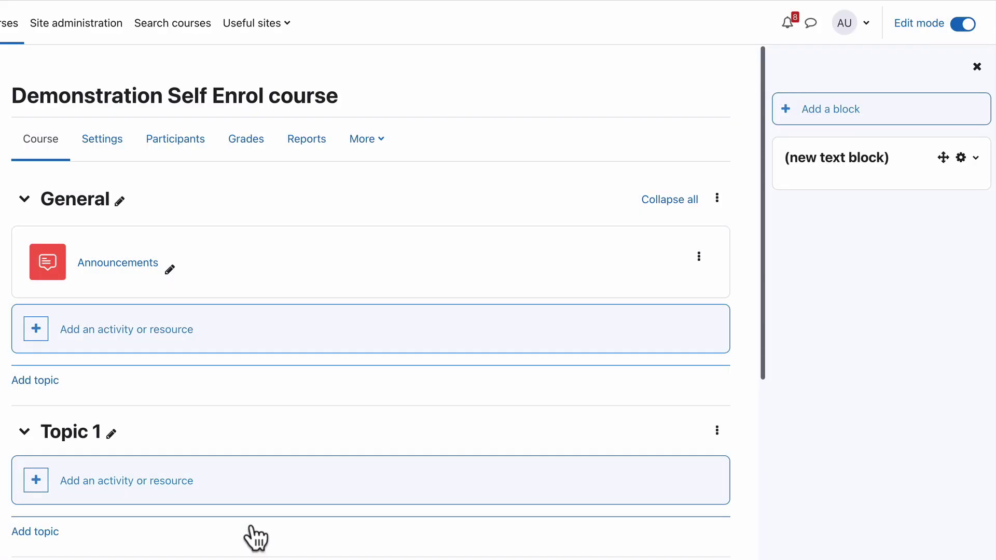
click(847, 115)
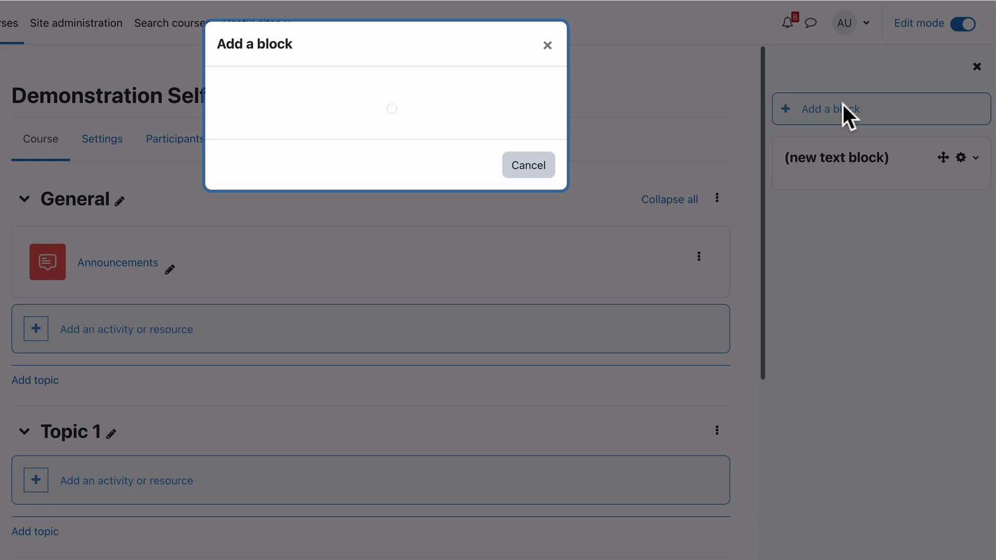
scroll(348, 259, down, 7)
click(290, 519)
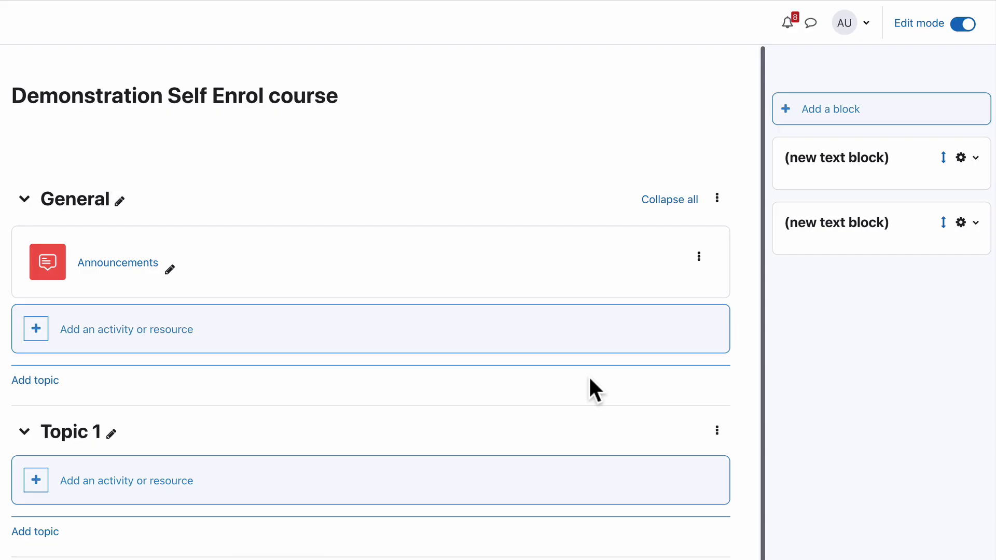
Step: Configure the first text block with title 'Teachers only' and content 'Information for teachers'
click(961, 157)
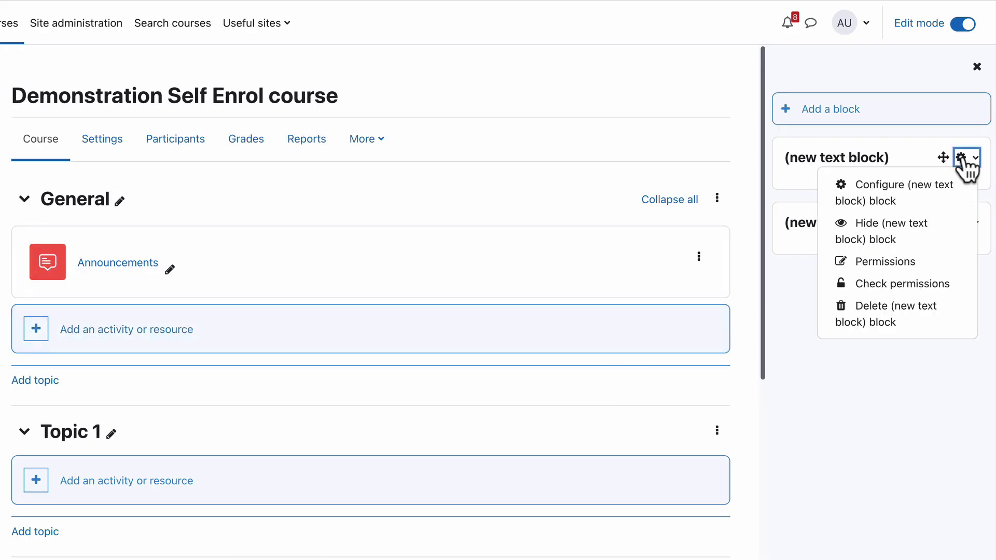
click(890, 193)
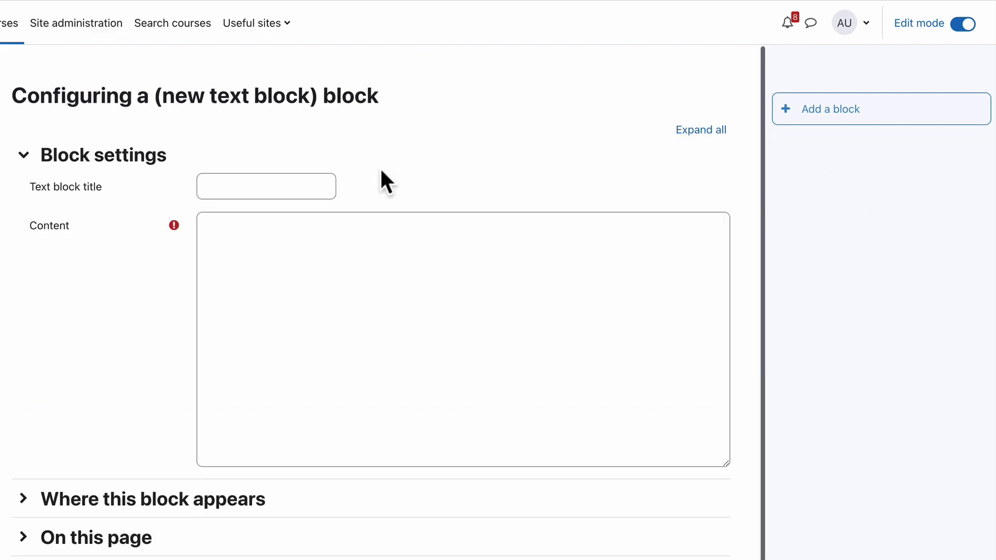
click(236, 184)
text(Teache)
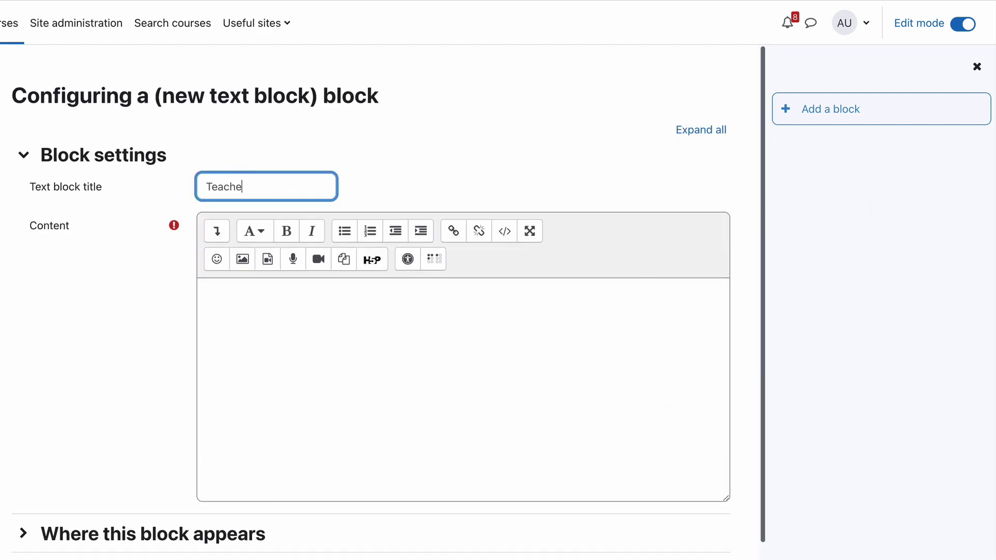
text(rs only)
click(215, 292)
text(Informati)
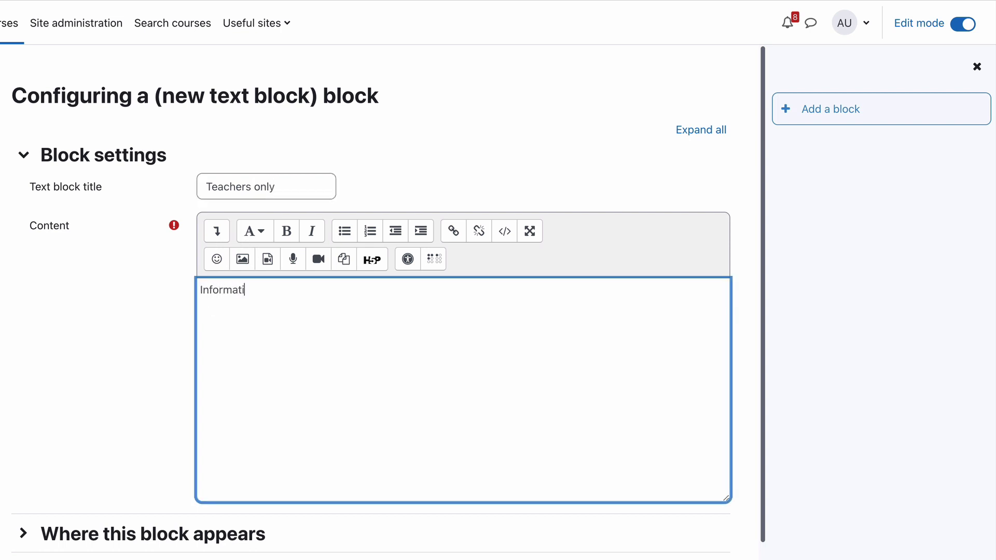
text(on for teachers)
scroll(173, 409, down, 3)
click(174, 407)
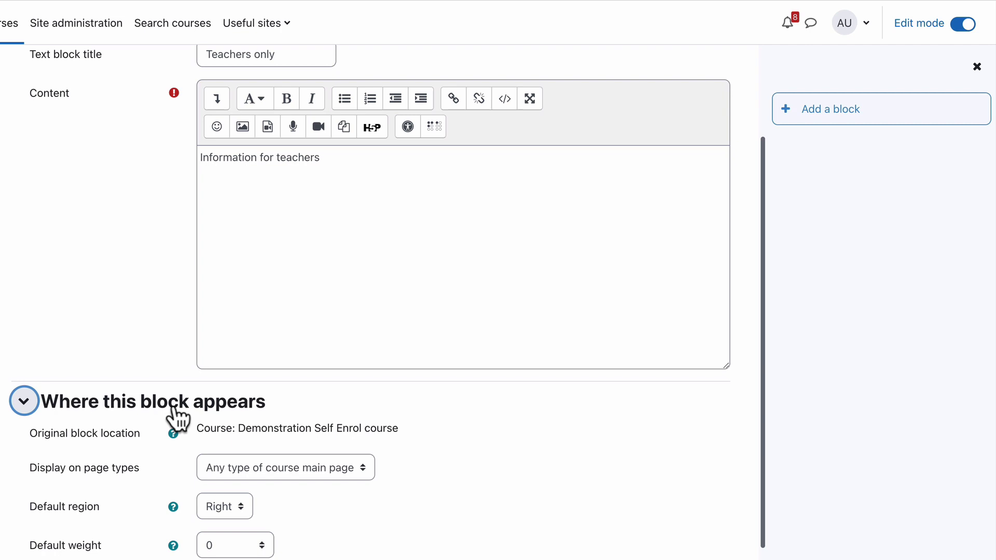
click(184, 409)
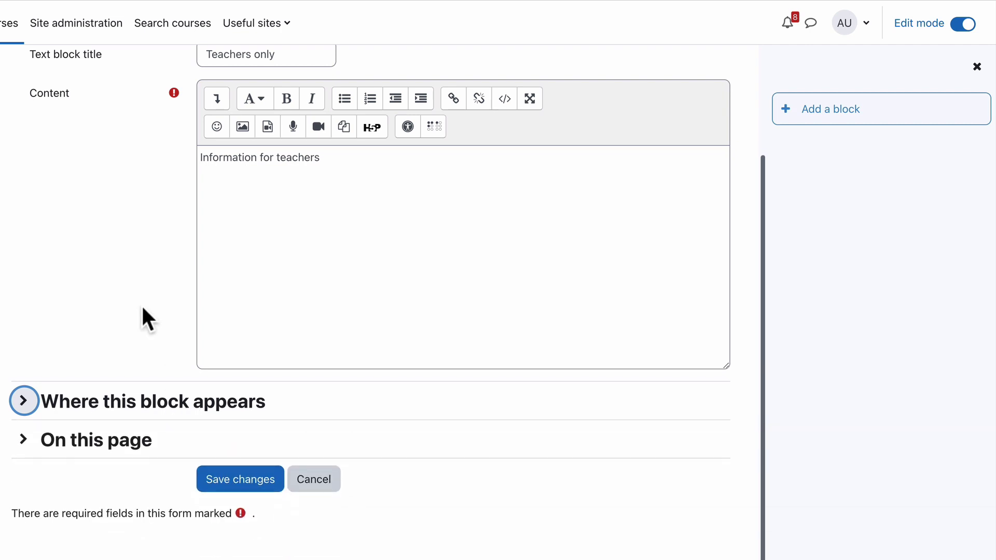
Step: Save the Teachers only block, then give the second block title 'Students Only' and content 'Student only text'
click(214, 486)
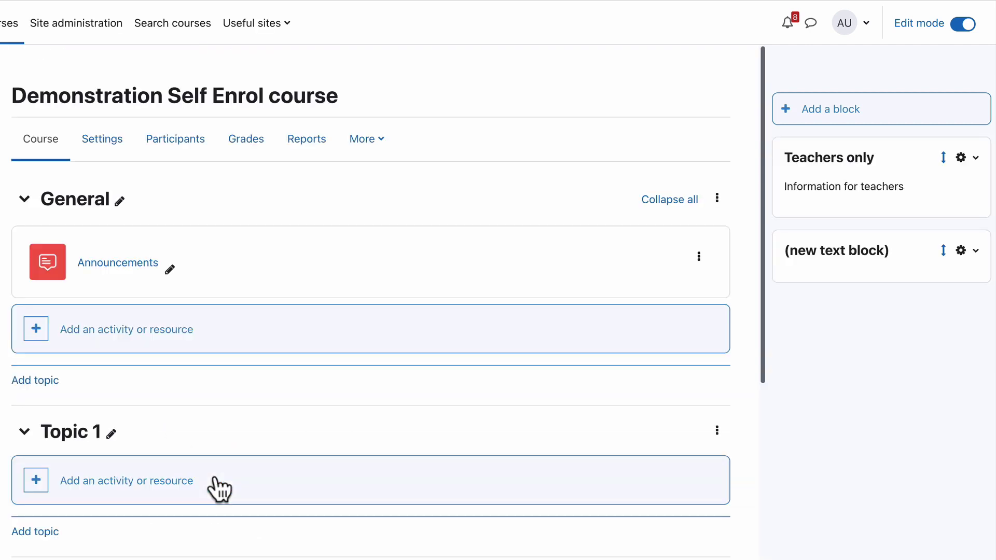
click(963, 251)
click(845, 284)
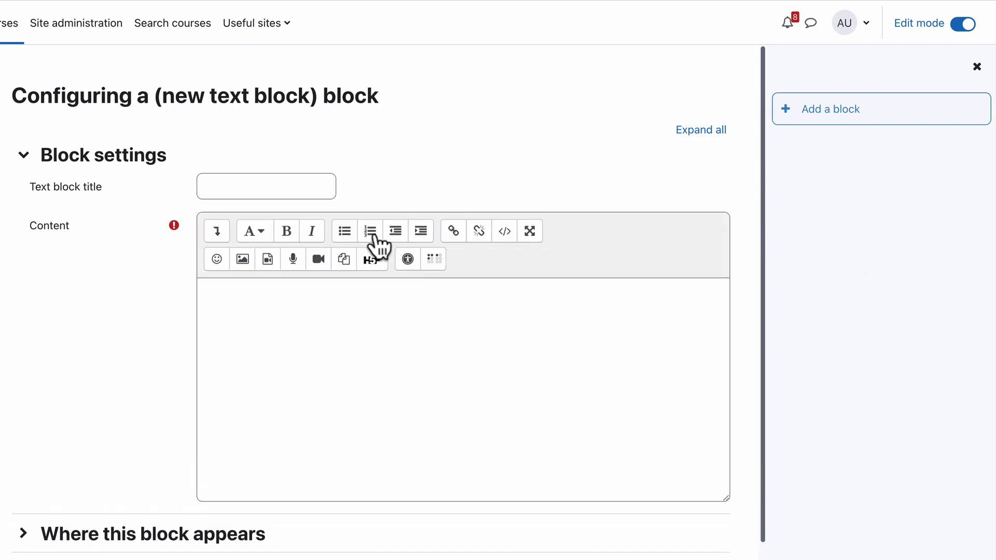
click(295, 185)
text(Studen)
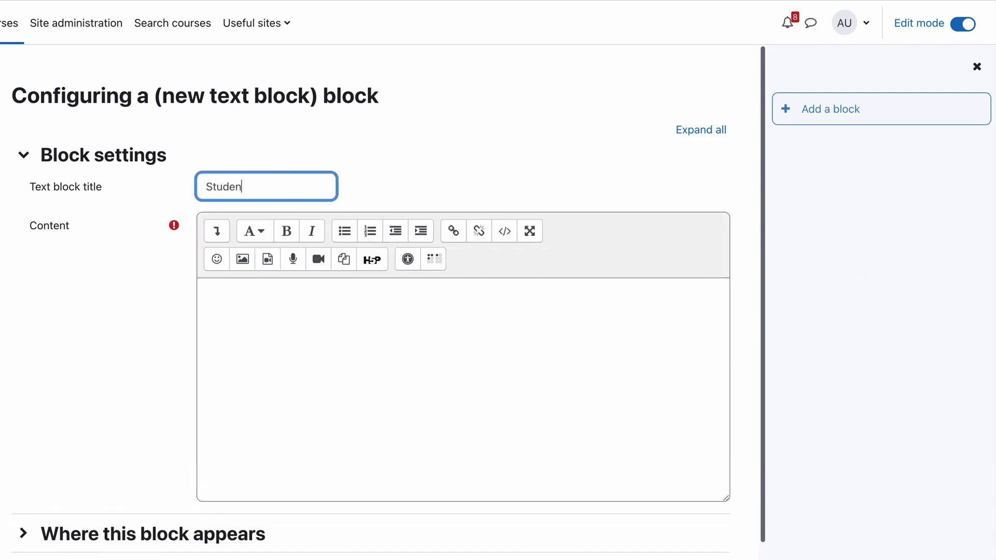
text(ts Only)
click(202, 290)
text(Student onl)
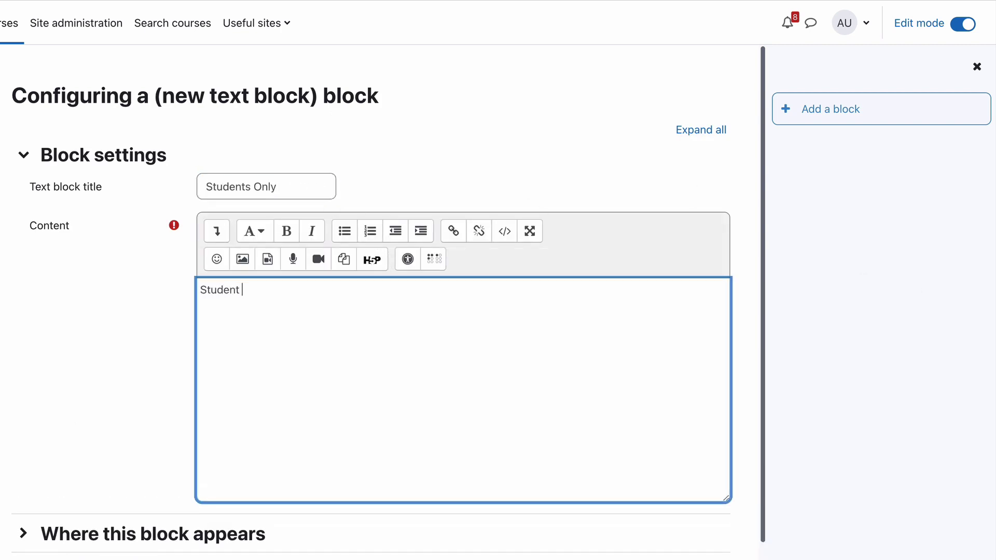
text(y text)
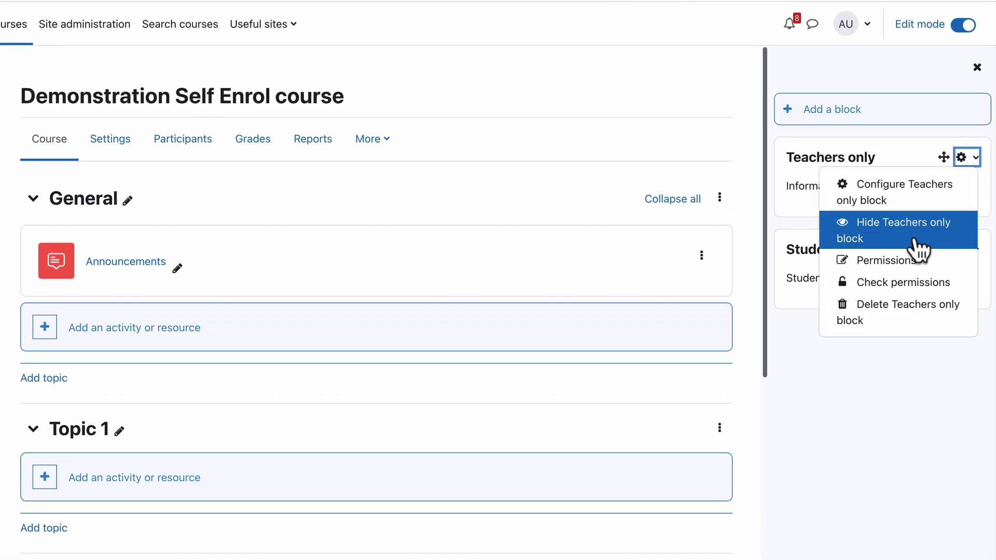
Step: Remove ClassReading, Authenticated user, Guest and Student from the Teachers only block's View block permission
click(834, 262)
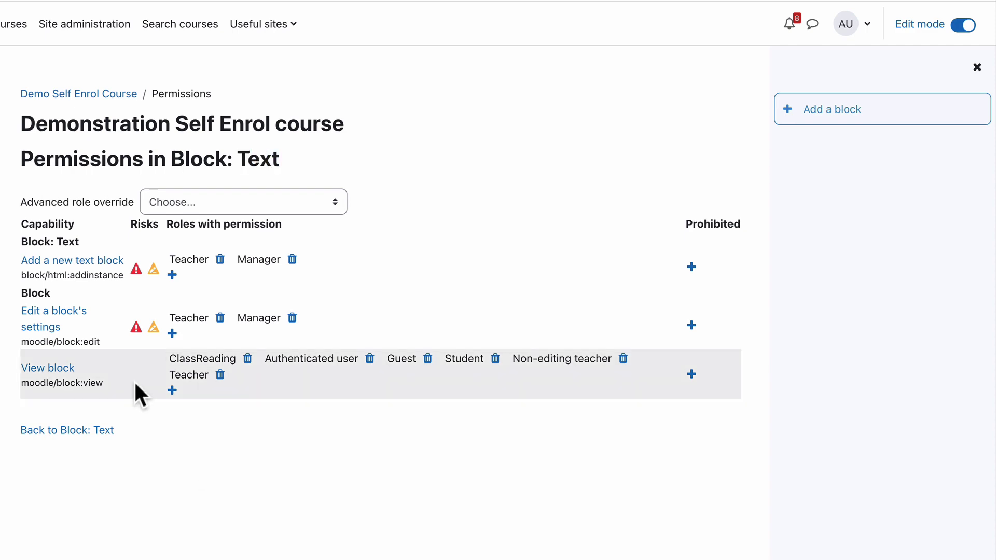
click(248, 359)
click(528, 149)
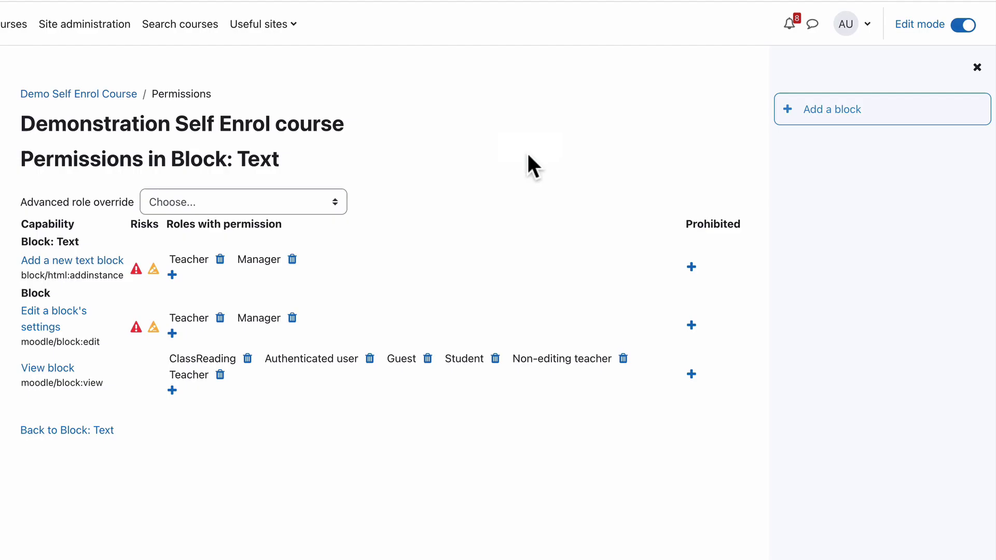
click(274, 345)
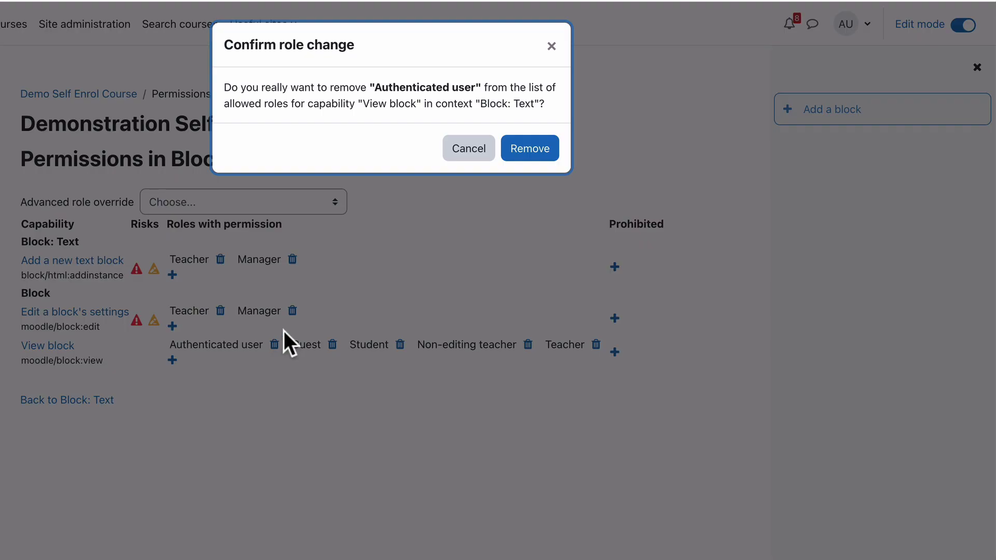
click(528, 148)
click(210, 345)
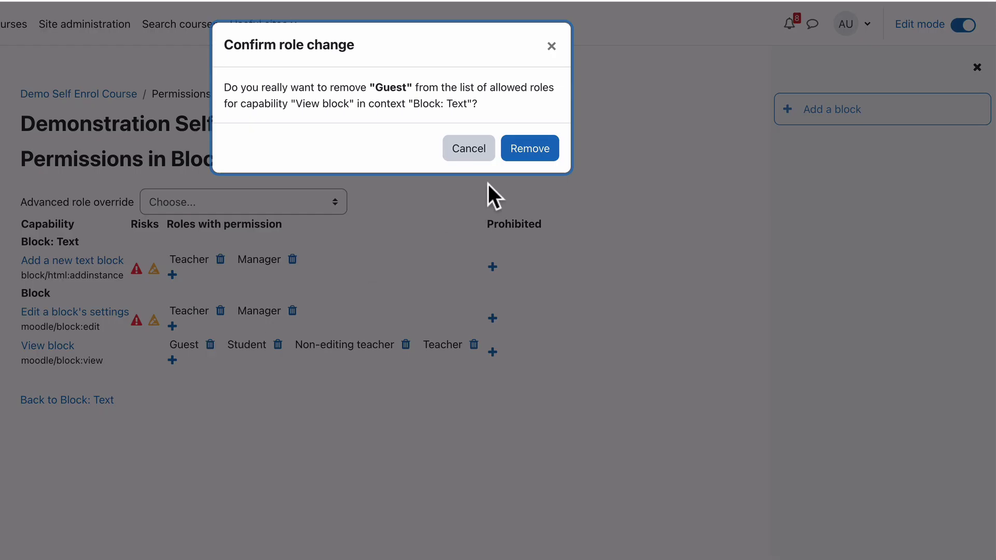
click(529, 149)
click(220, 345)
click(534, 147)
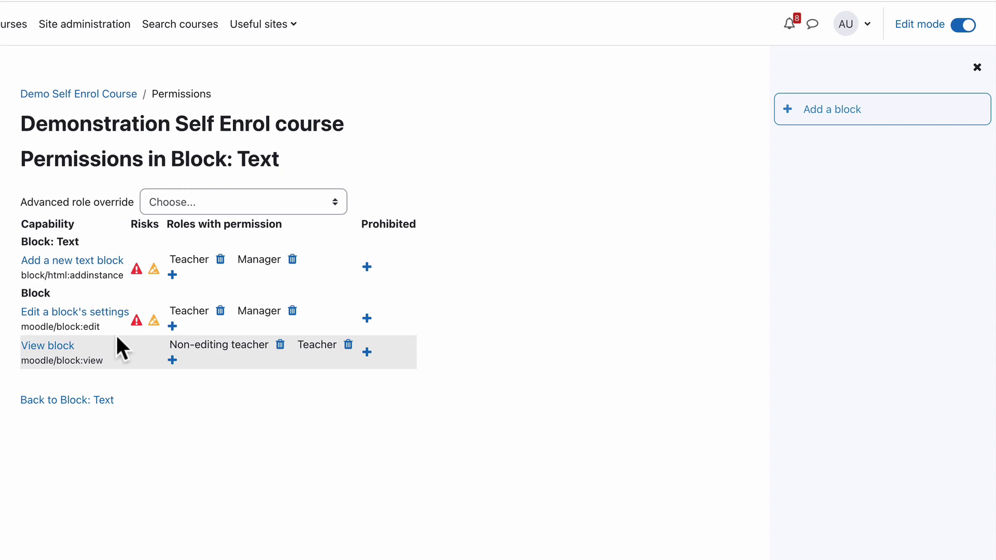
Step: Review the Roles with permission and Prohibited lists, then return to the course page
drag(174, 224, 270, 226)
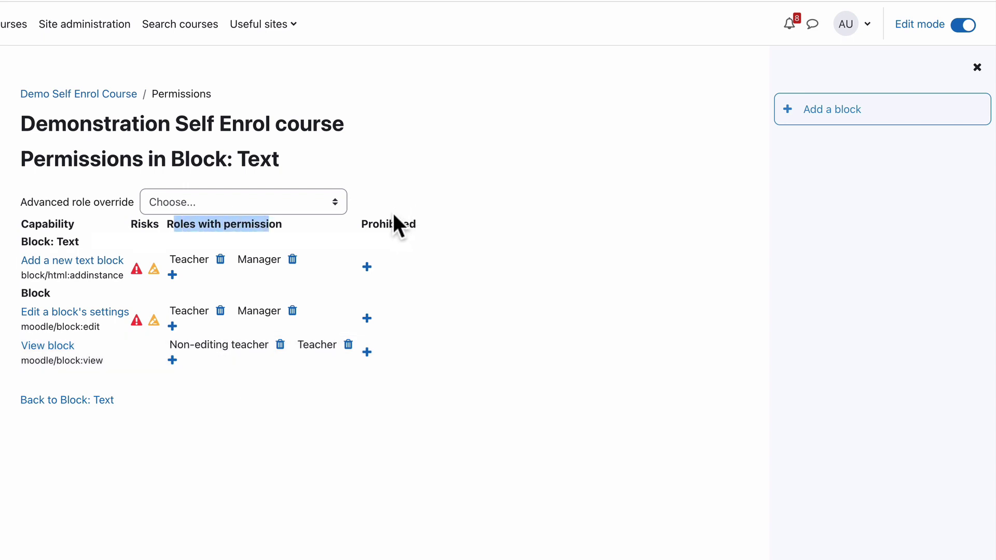
double_click(373, 223)
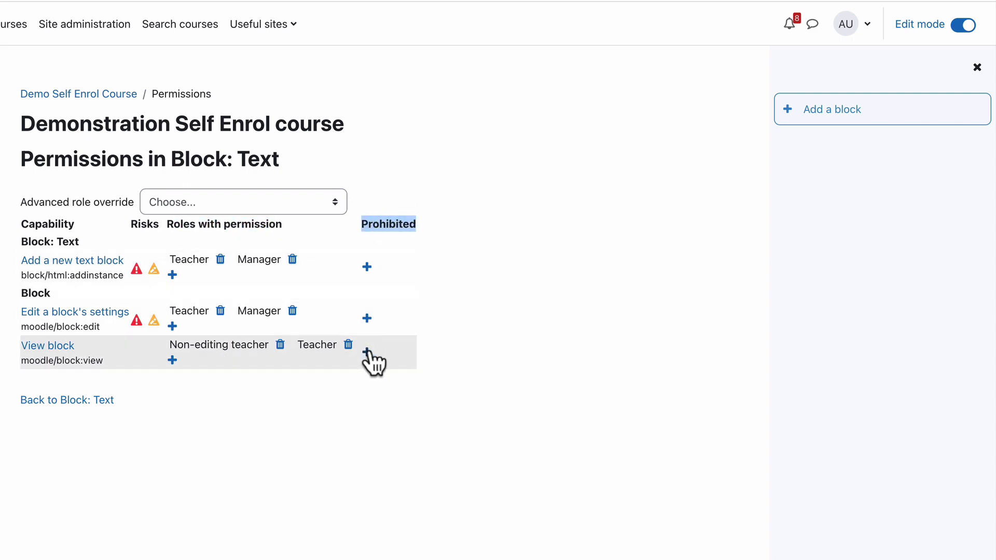
click(143, 459)
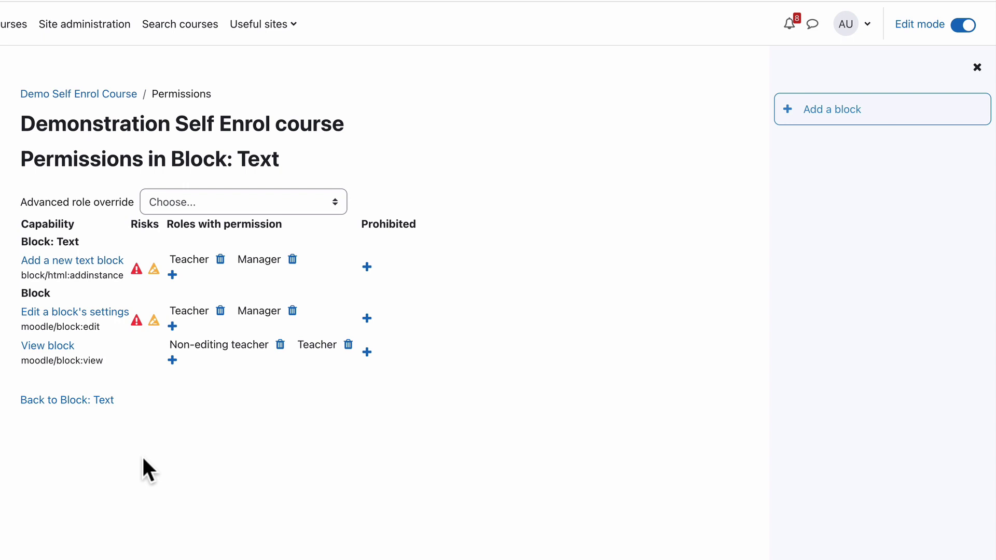
click(81, 95)
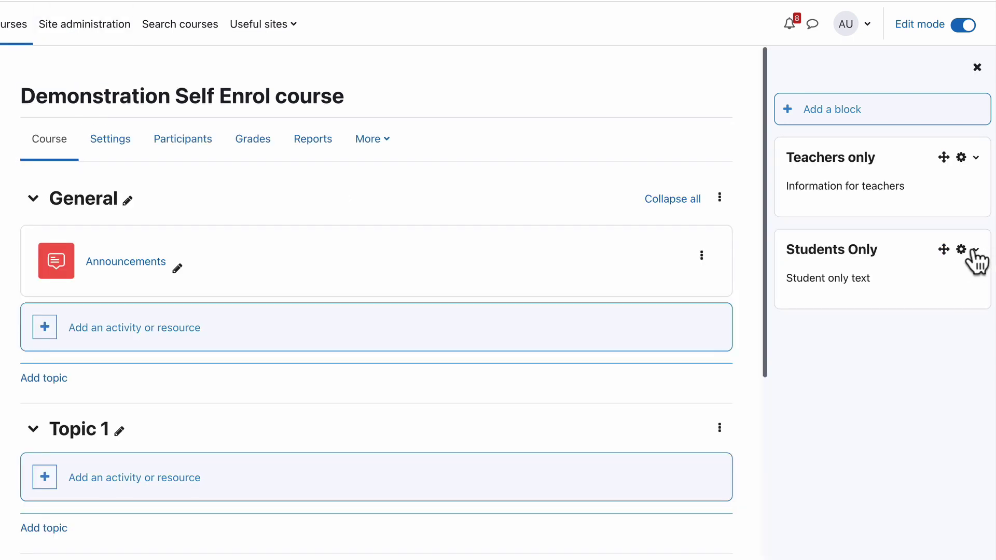
Step: Remove View block from every role except Student on the Students Only block, including Guest and both teacher roles
click(969, 253)
click(881, 354)
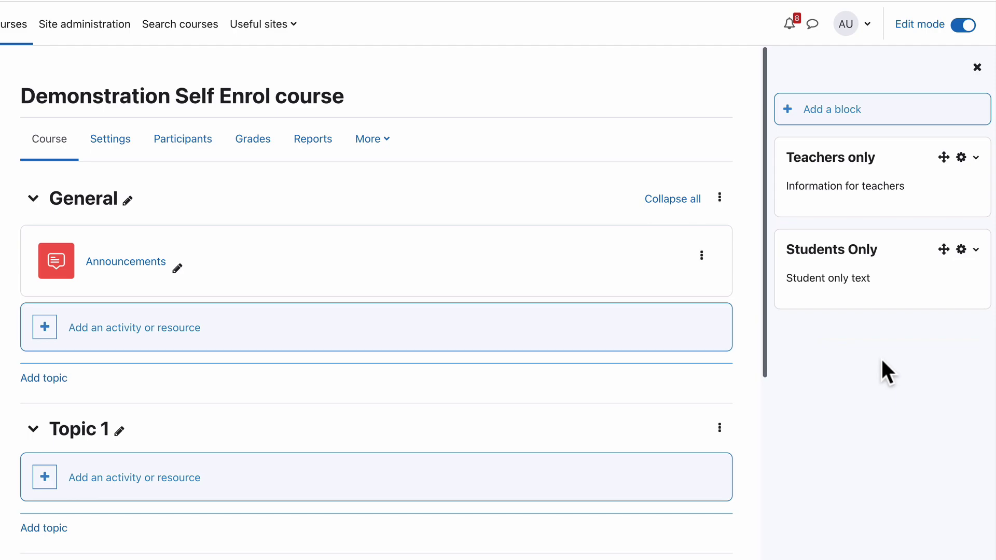
click(247, 359)
click(530, 148)
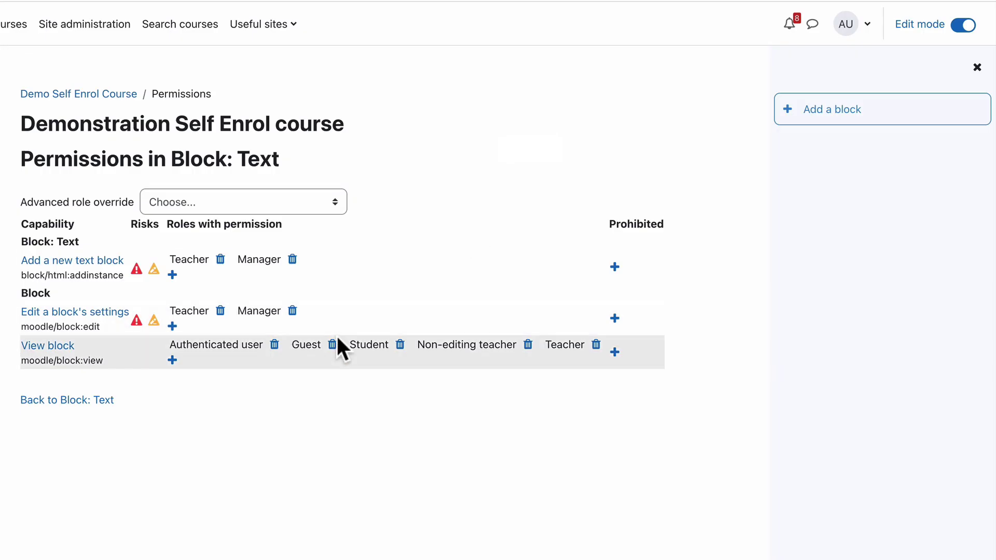
click(273, 345)
click(529, 148)
click(207, 344)
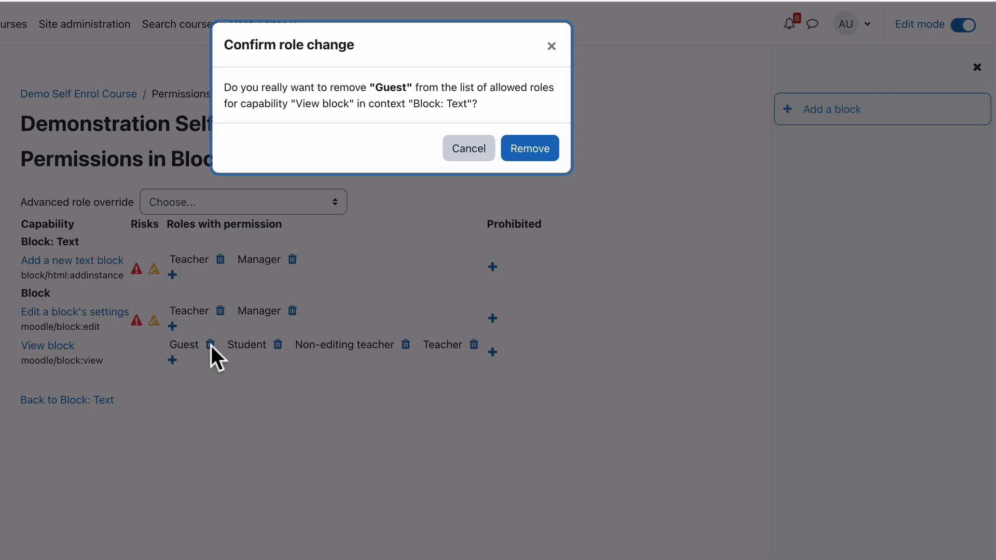
click(529, 148)
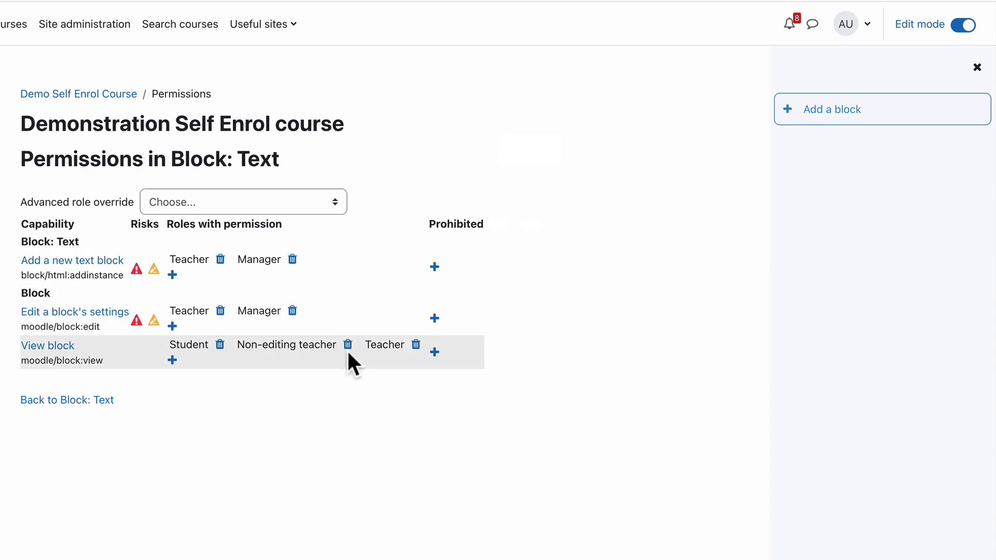
click(348, 344)
click(529, 150)
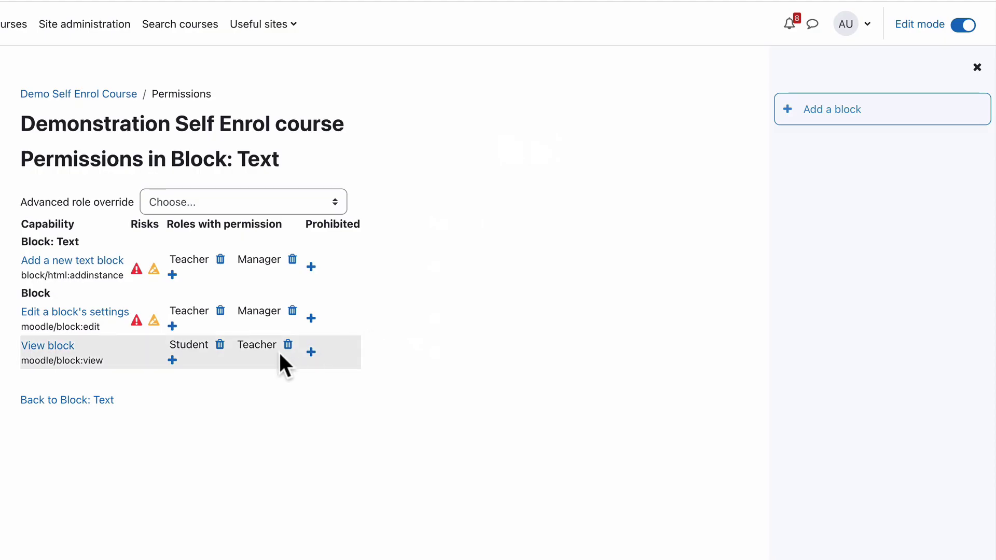
click(288, 345)
click(522, 149)
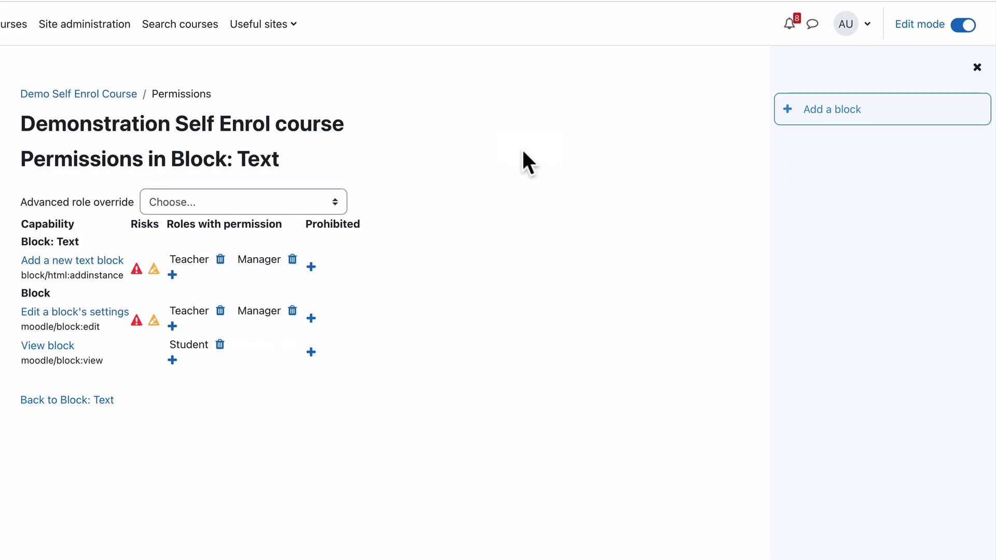
Step: Return to the course page and check the Students Only block shows 'Student only text'
click(87, 95)
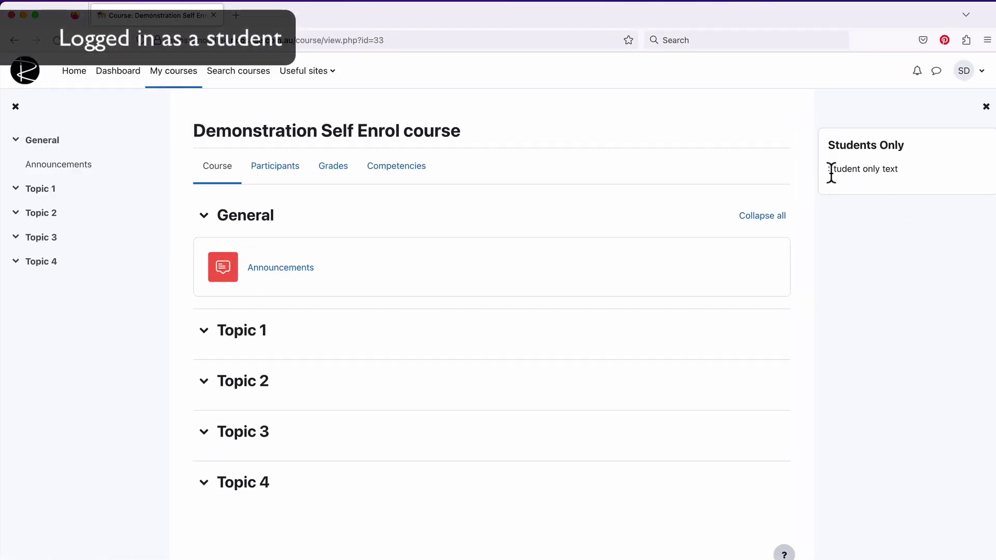
drag(828, 169, 891, 170)
click(886, 210)
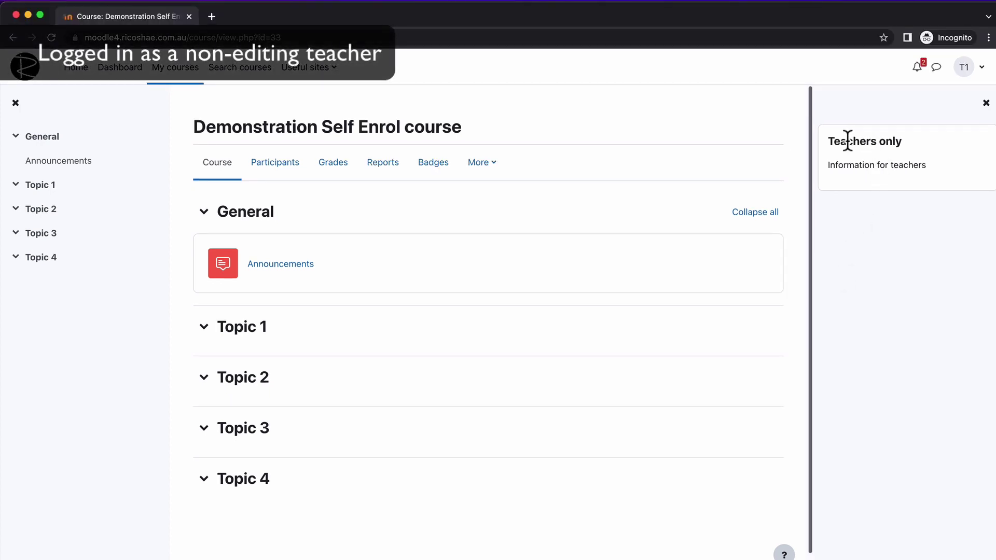
Step: Confirm the 'Information for teachers' block is visible, then check the account's Non-editing teacher role in Participants
drag(827, 165, 925, 166)
click(877, 209)
click(287, 170)
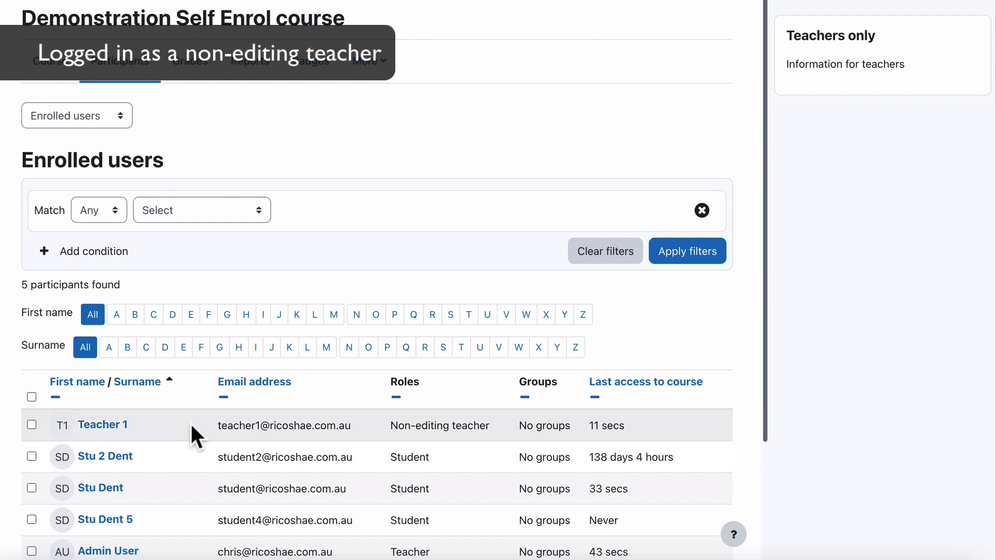
drag(391, 424, 489, 425)
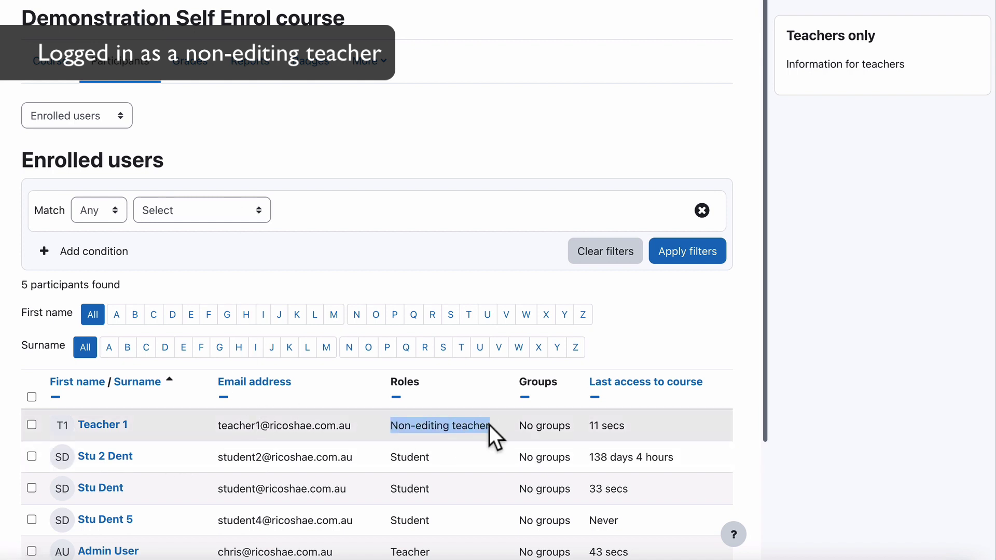
click(473, 424)
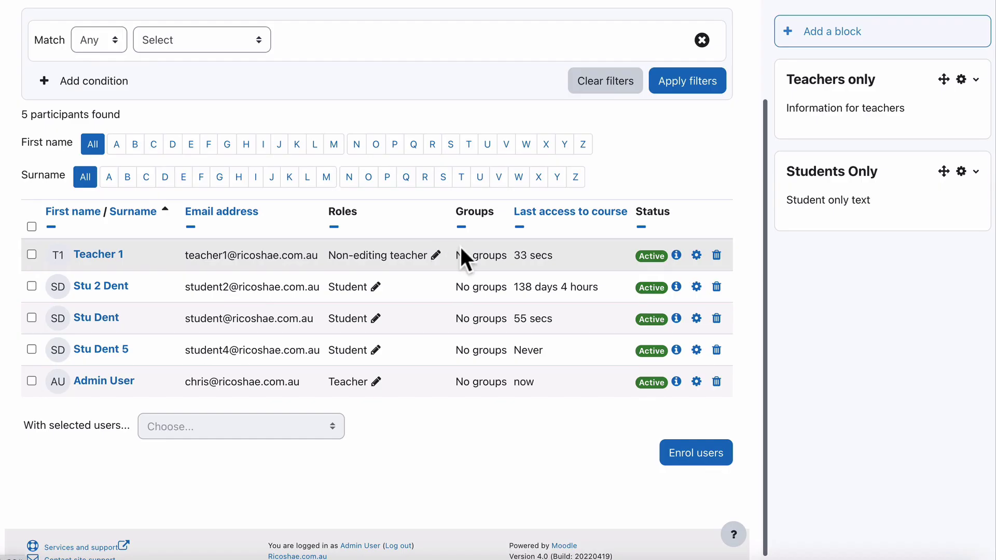
Step: Change the test teacher account's role from Non-editing teacher to Teacher
click(435, 256)
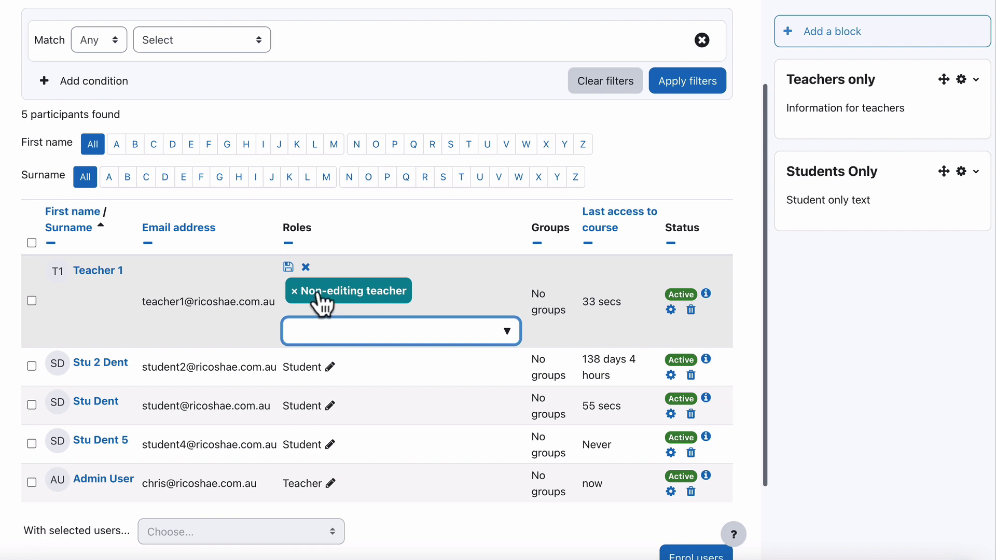
click(506, 335)
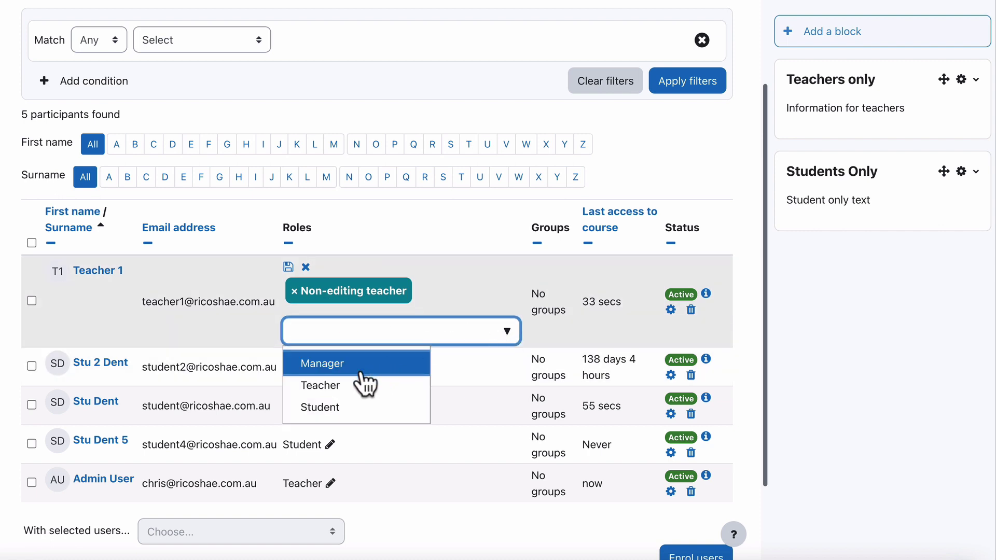
click(347, 387)
click(363, 291)
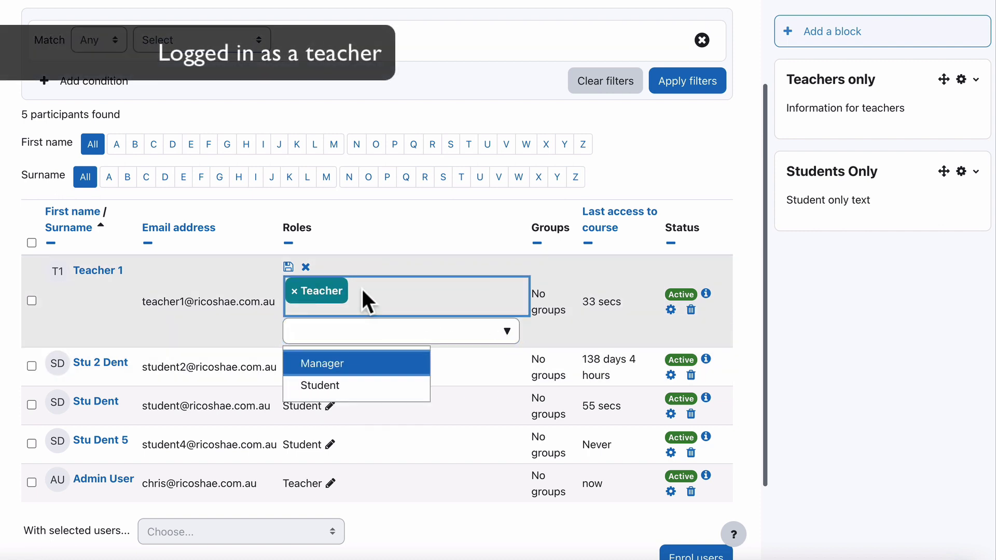
click(288, 266)
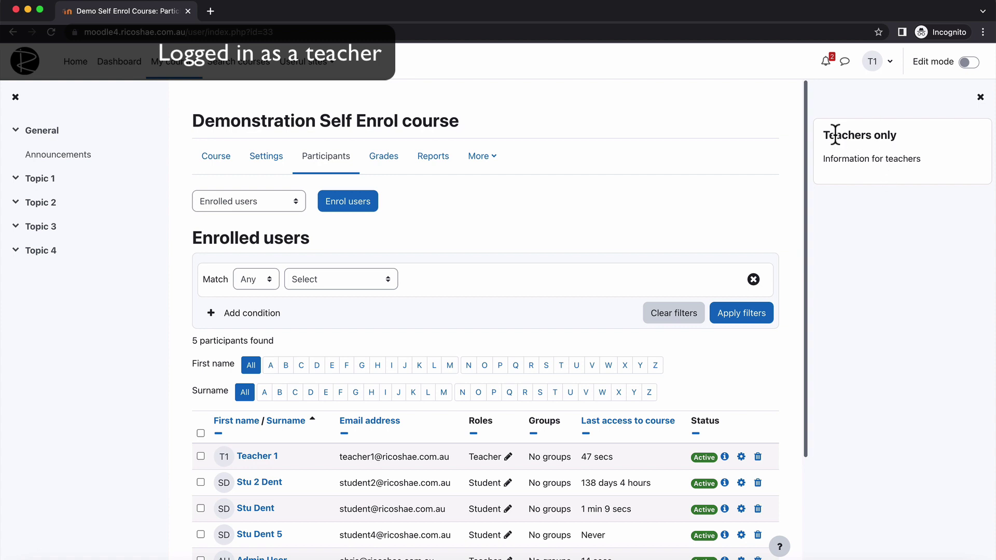
Step: Verify the Teacher account's block drawer shows only the Teachers only block
drag(832, 132, 906, 171)
click(864, 201)
scroll(522, 303, down, 4)
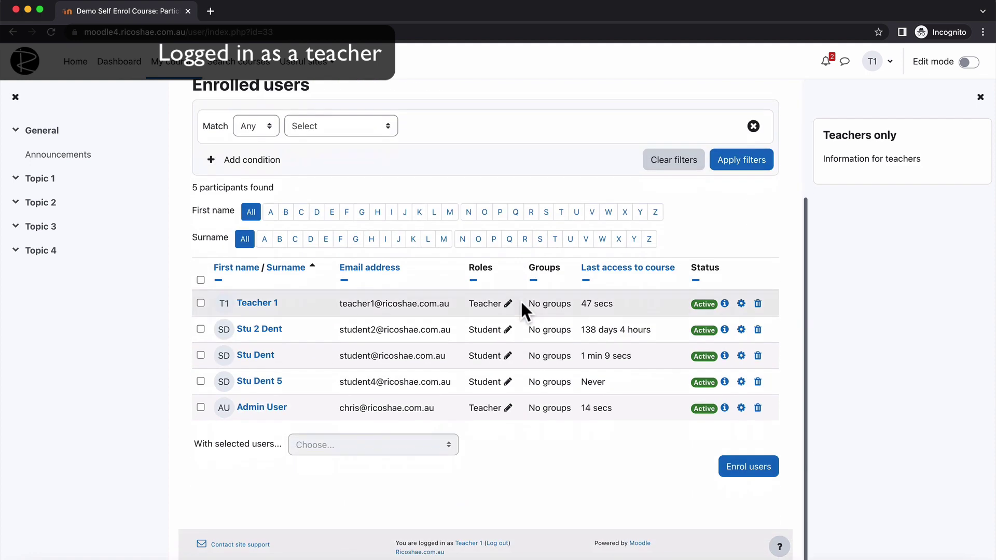
scroll(521, 304, up, 4)
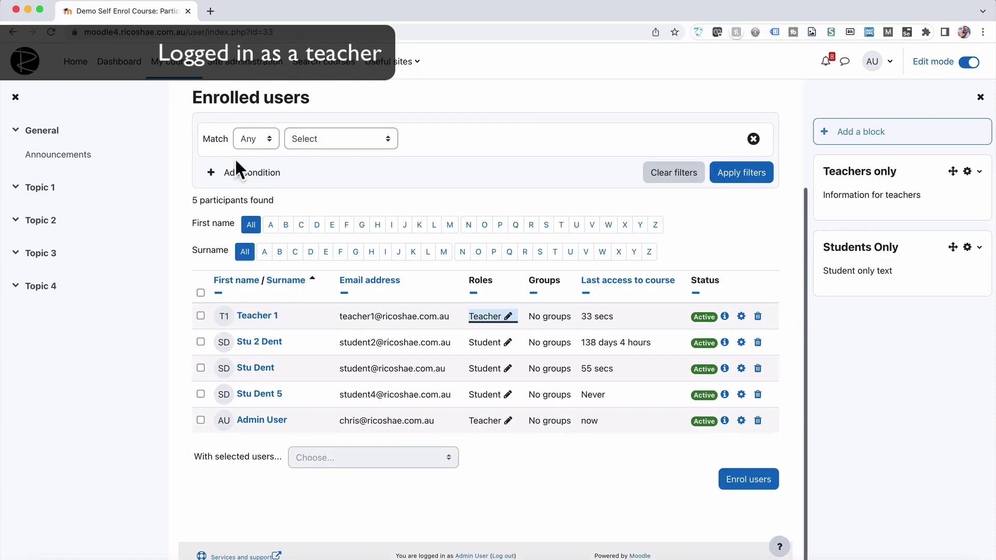
Step: Review the Teachers only and Students Only block titles on the admin course page
scroll(233, 166, up, 3)
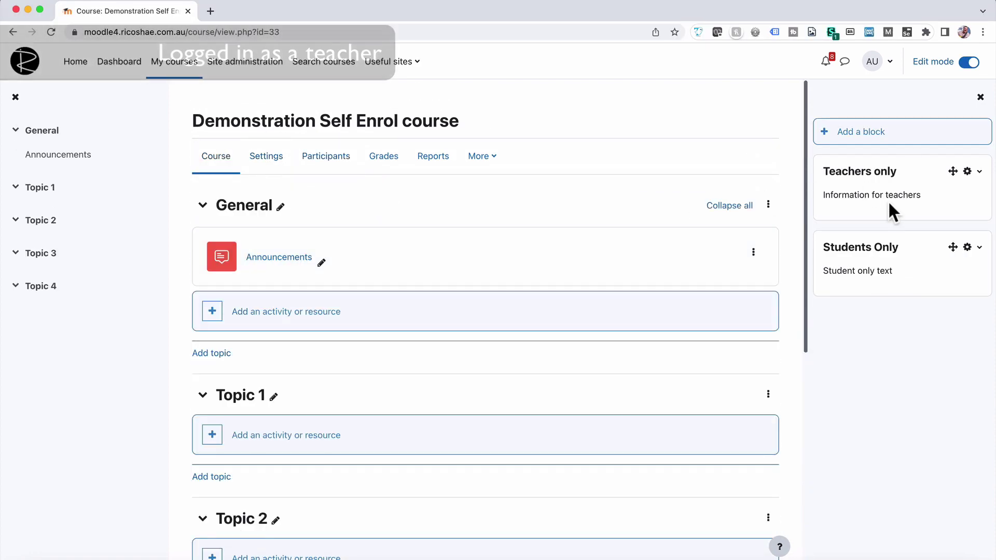
double_click(847, 167)
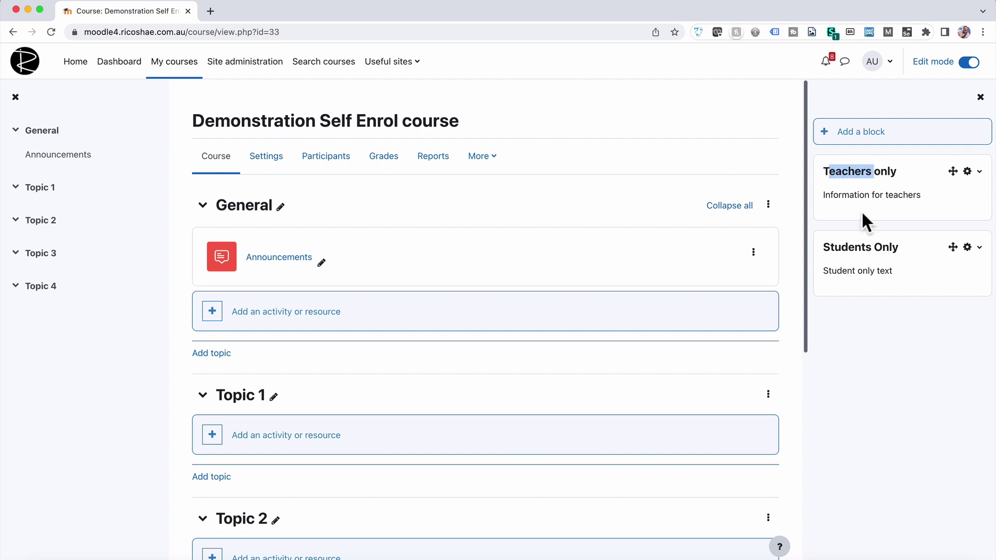
drag(823, 243, 899, 245)
click(878, 247)
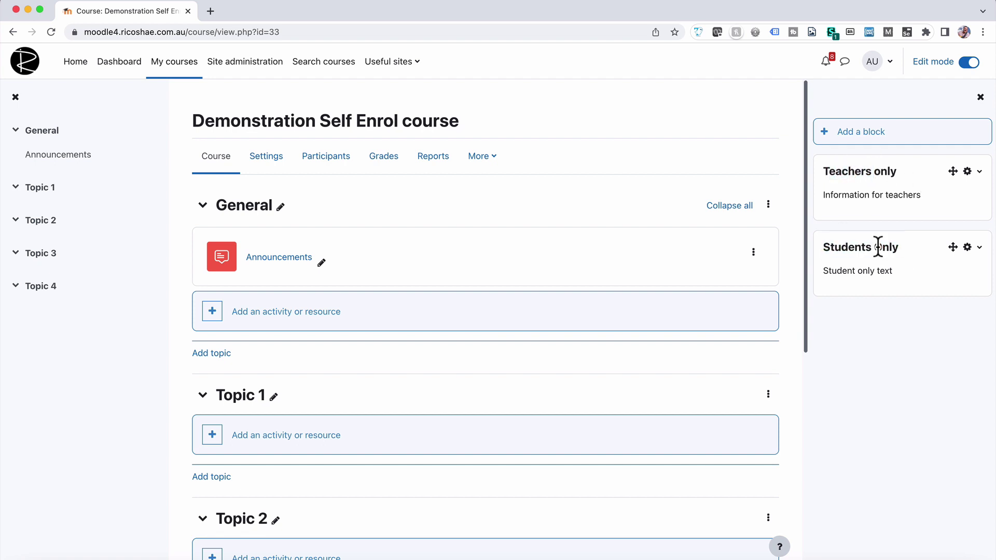